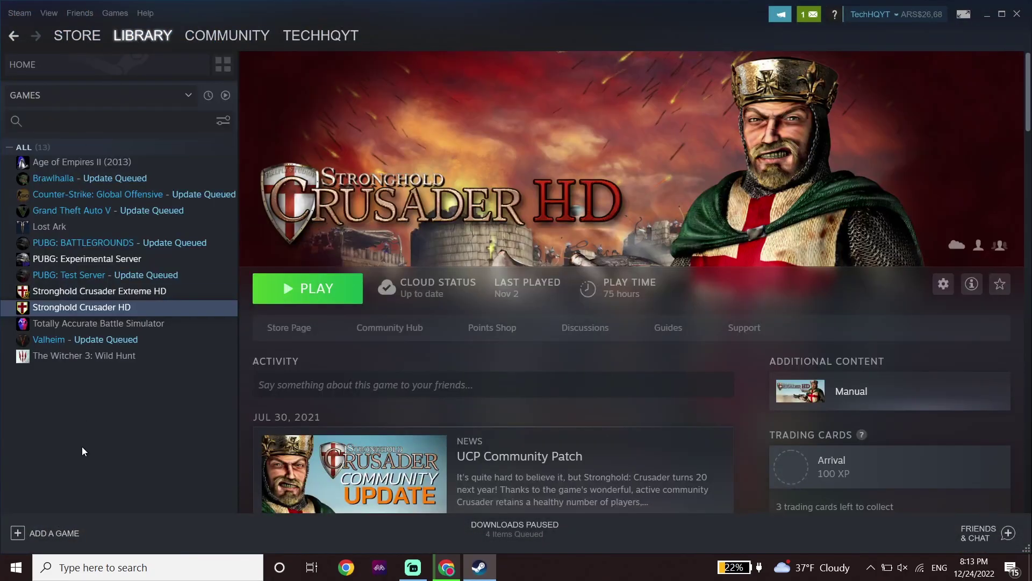
# - Open the Properties of Stronghold Crusader Extreme HD from the Steam library
pyautogui.click(90, 309)
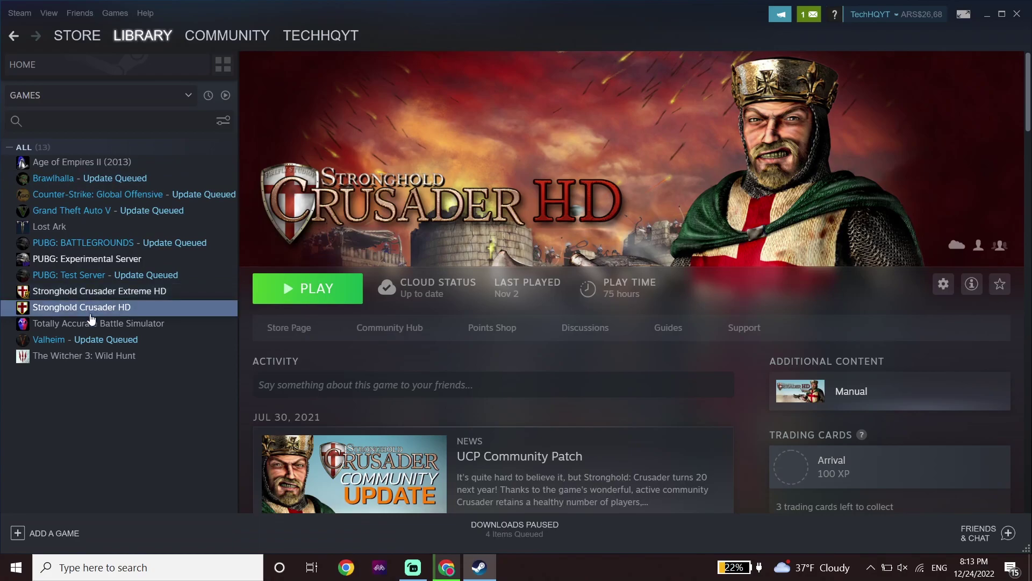
pyautogui.click(47, 297)
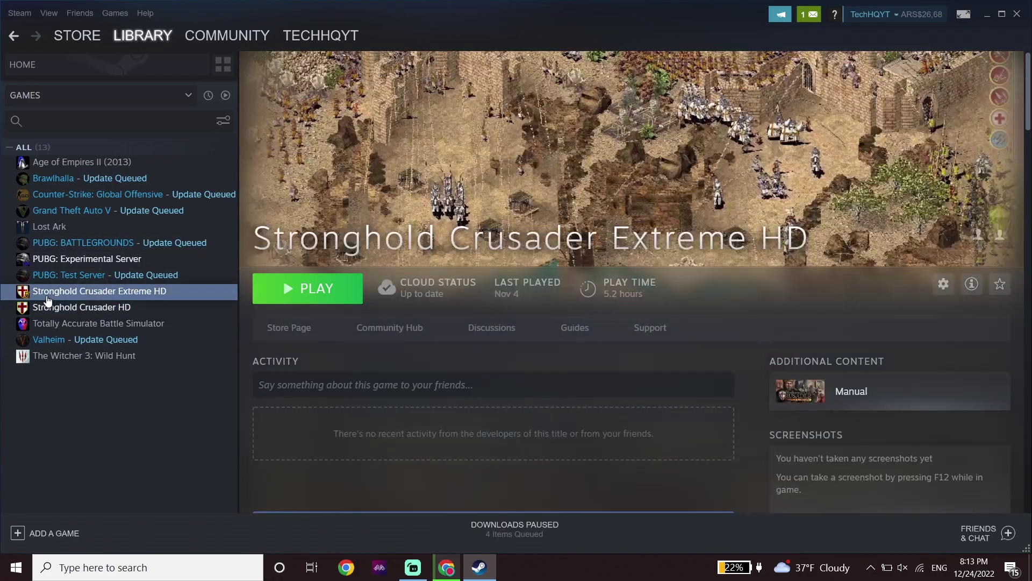
pyautogui.rightClick(57, 291)
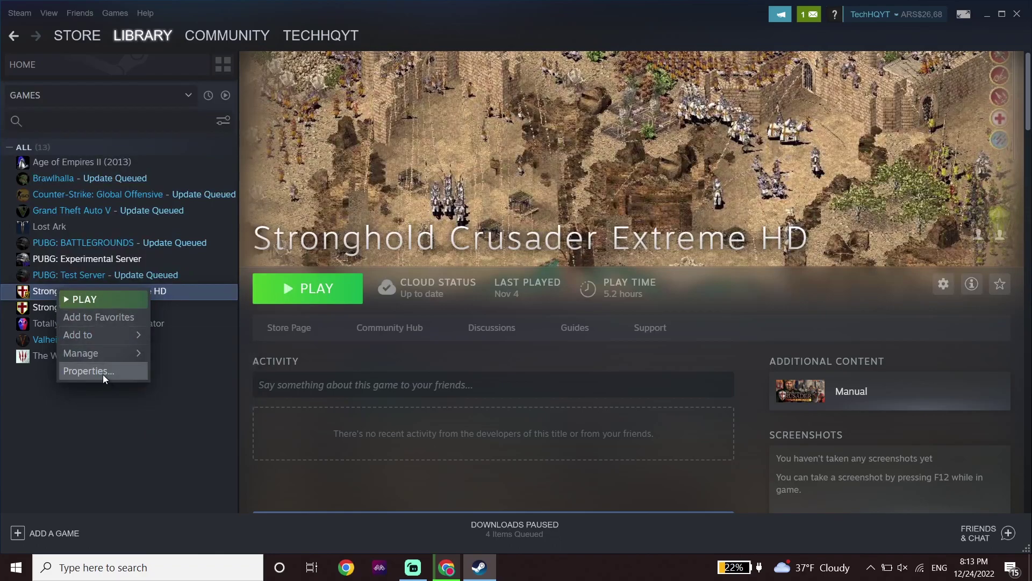
pyautogui.click(103, 372)
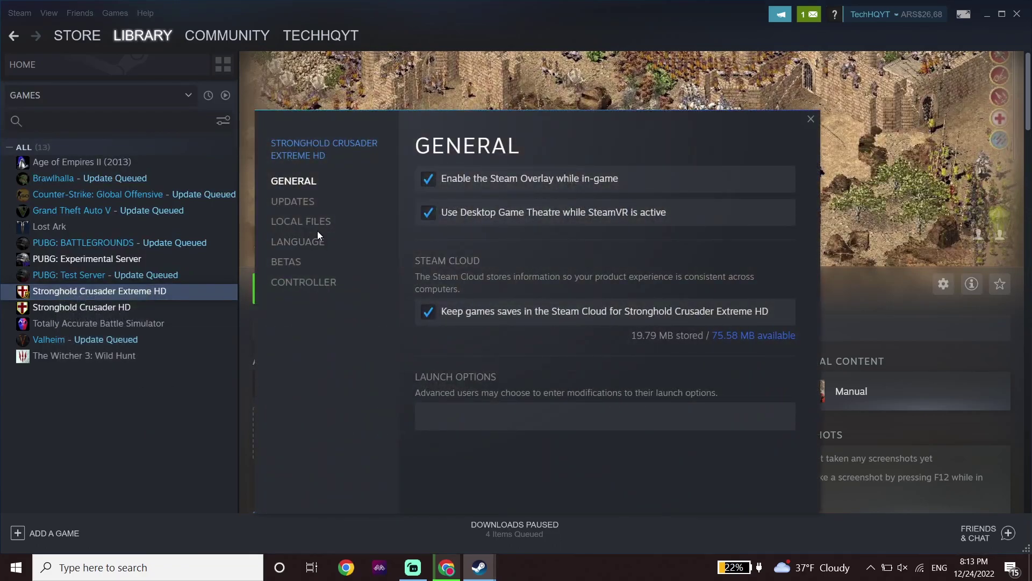
pyautogui.click(316, 222)
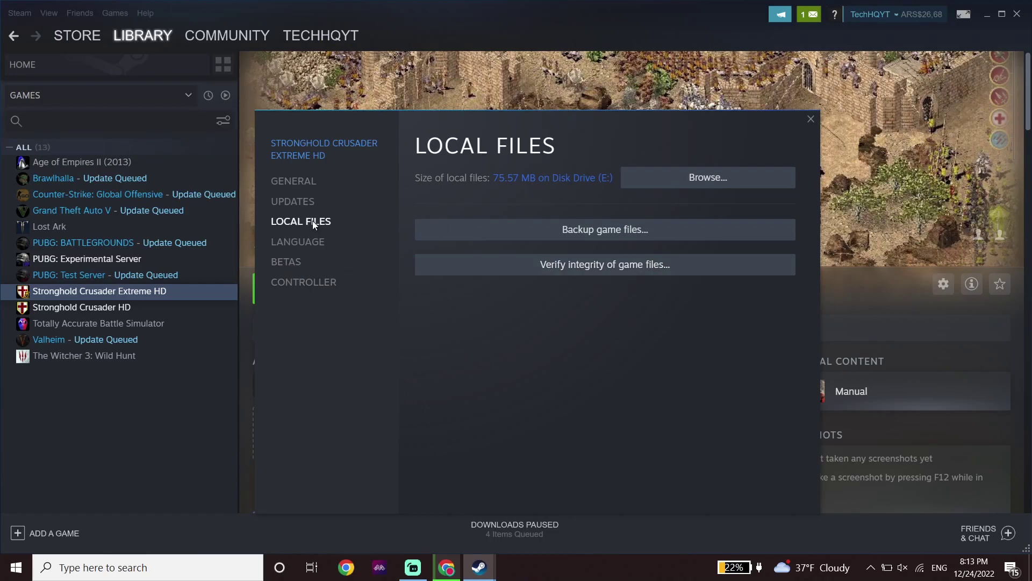
pyautogui.click(301, 185)
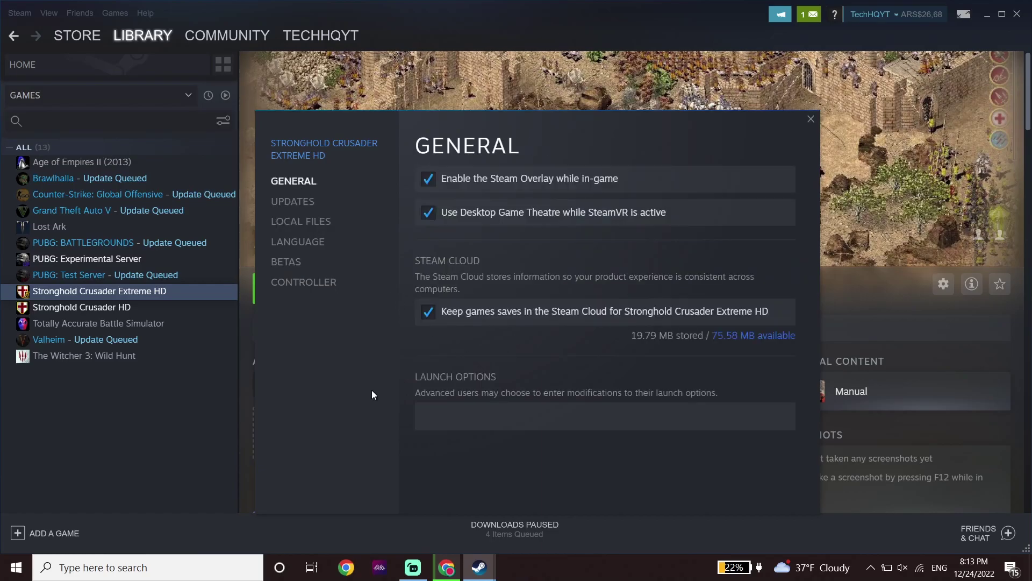
# - Enter -d3d11 as the game's launch options and close Properties
pyautogui.click(441, 417)
pyautogui.write('-d3d11')
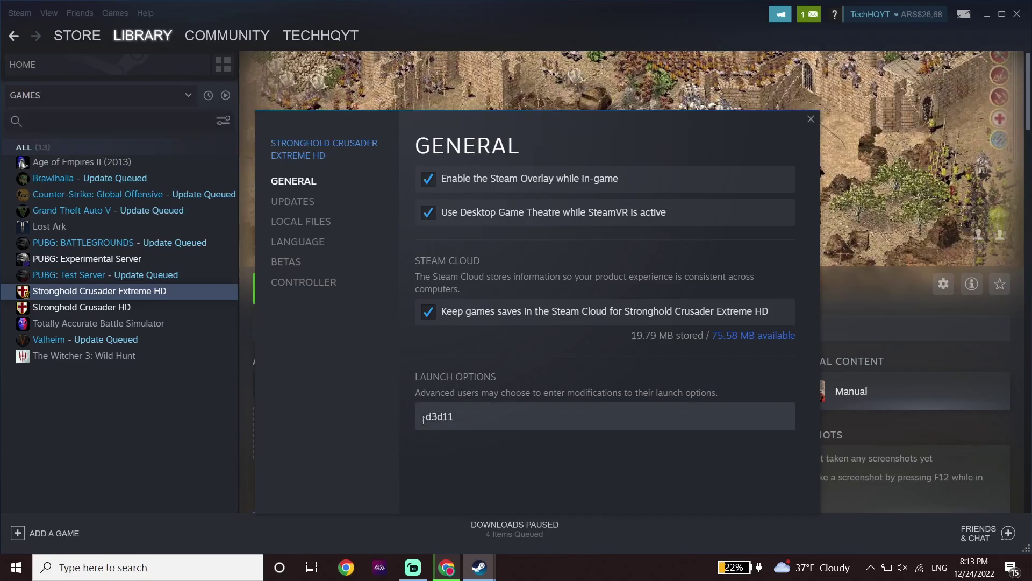
pyautogui.moveTo(429, 419); pyautogui.dragTo(459, 413)
pyautogui.click(459, 413)
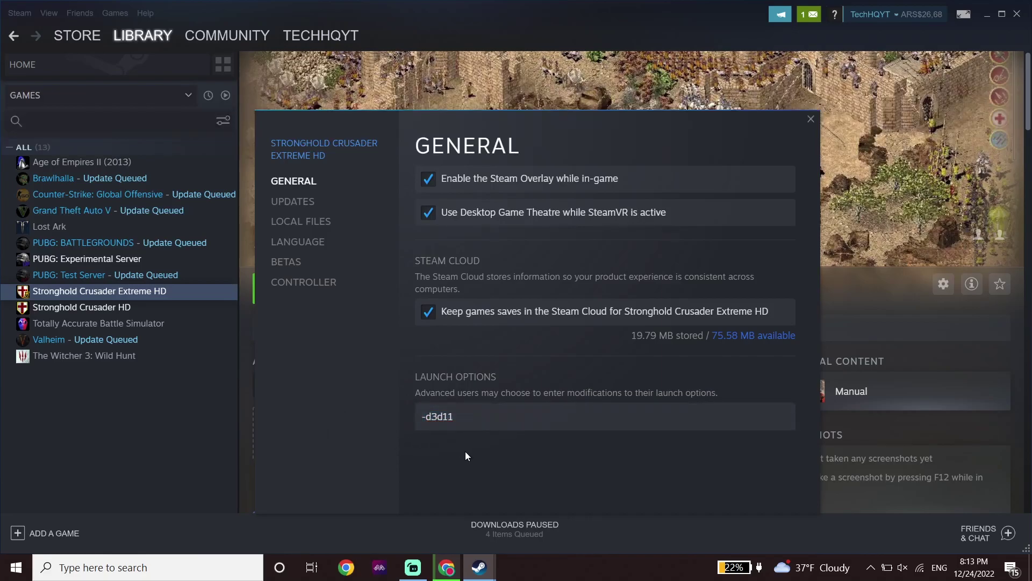
pyautogui.click(811, 119)
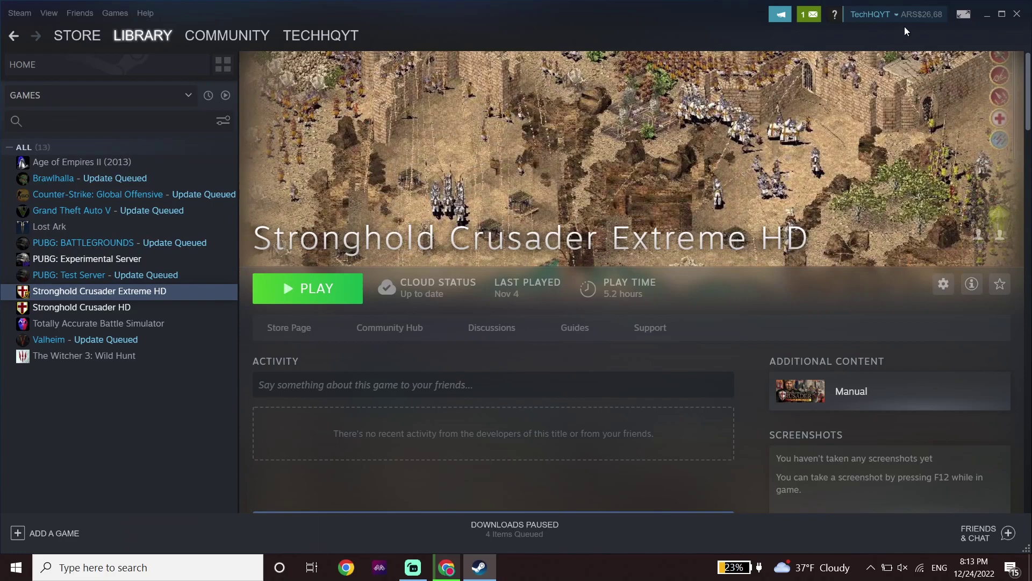
# - Exit Steam, launch Battle.net, dismiss What's New, and go to Call of Duty: MWII | WZ2.0
pyautogui.click(1018, 14)
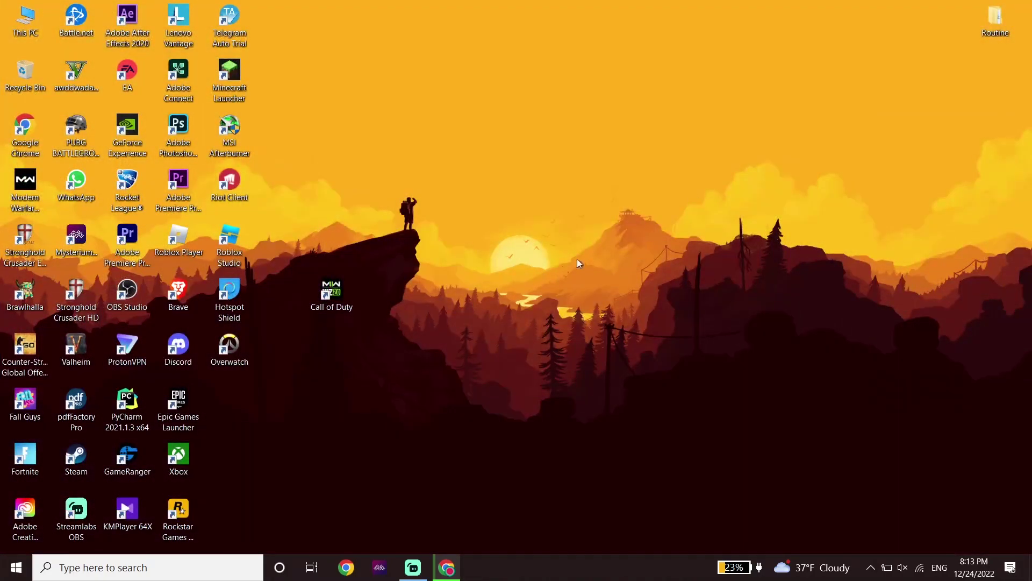
pyautogui.doubleClick(75, 16)
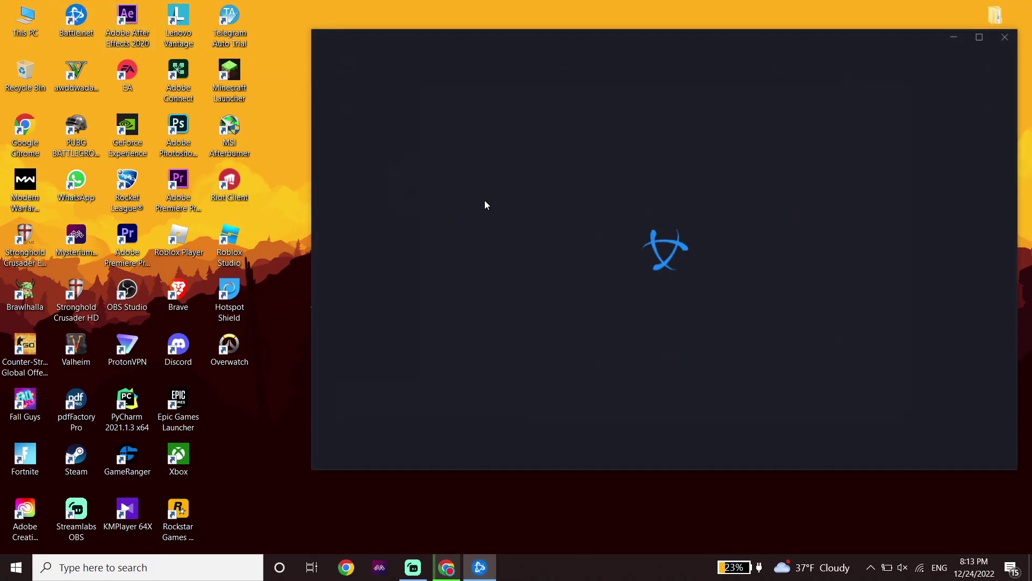
pyautogui.click(889, 99)
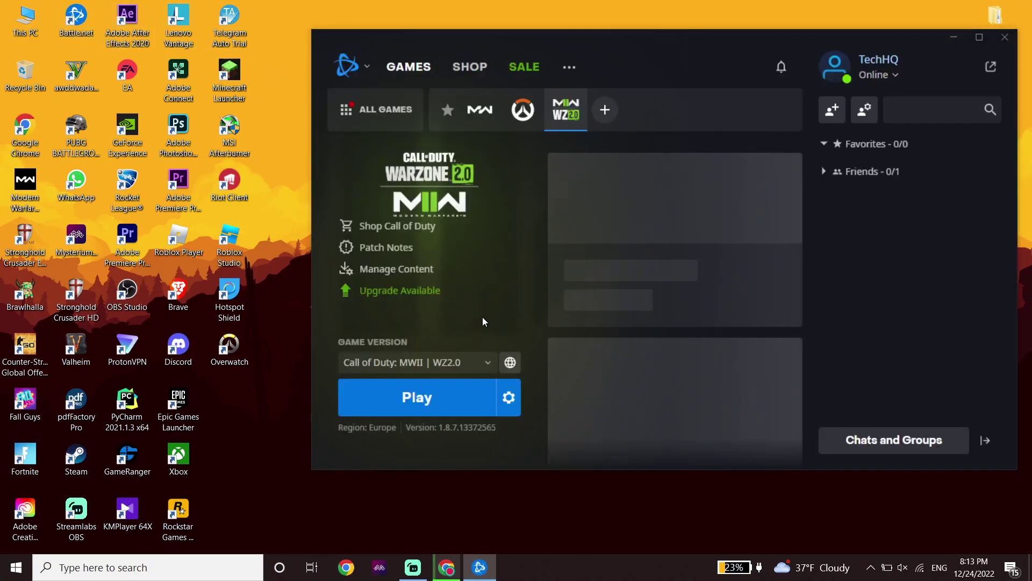
pyautogui.click(508, 397)
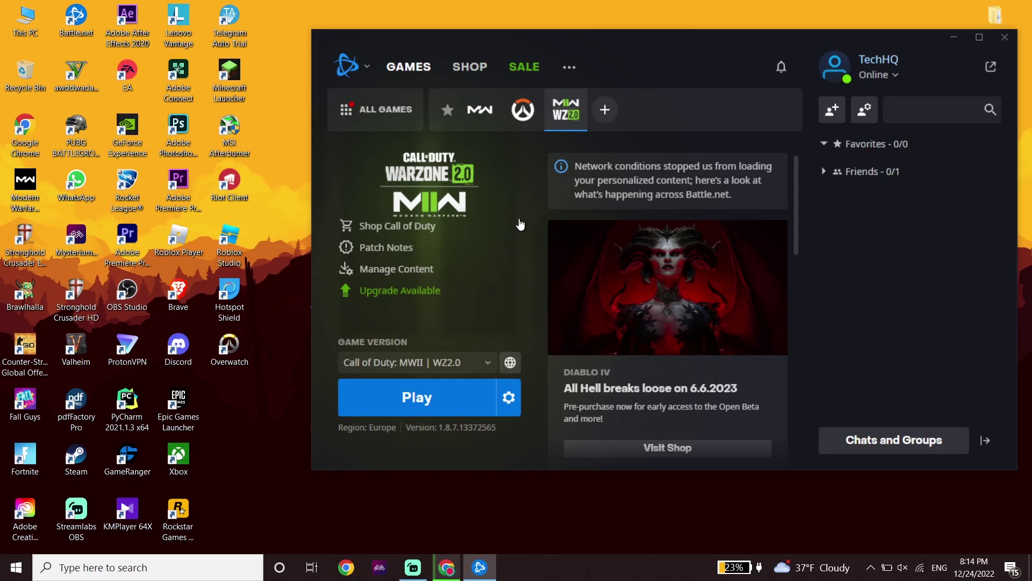
# - Enable additional command line arguments for Call of Duty with -d3d11 and click Done
pyautogui.click(520, 222)
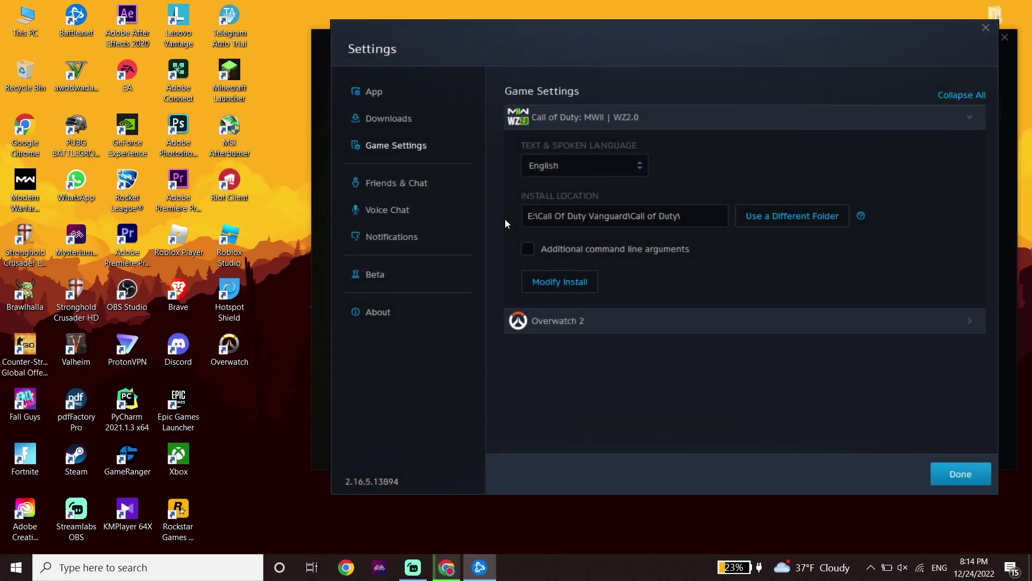
pyautogui.click(528, 250)
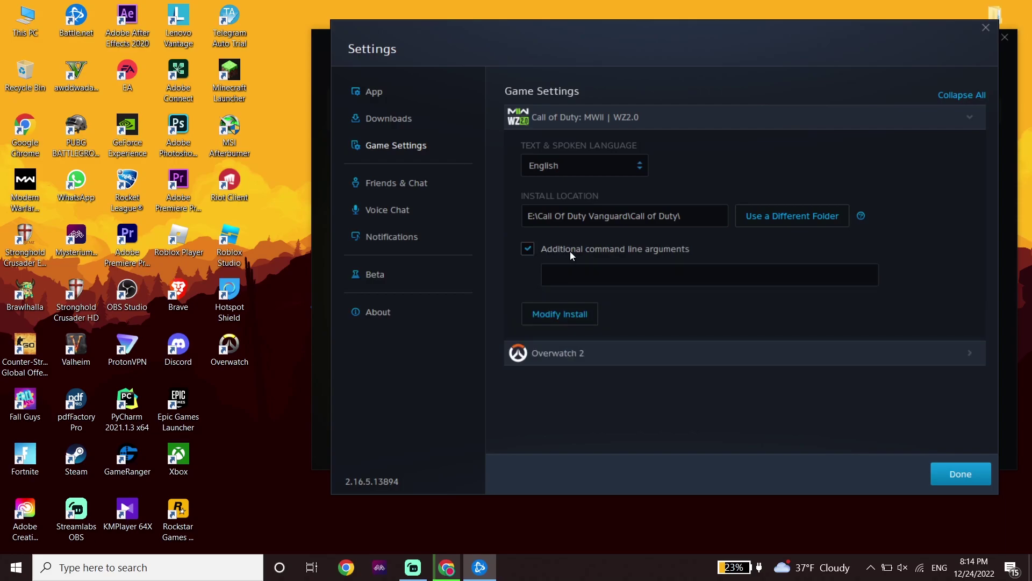
pyautogui.click(629, 279)
pyautogui.write('-d3d11')
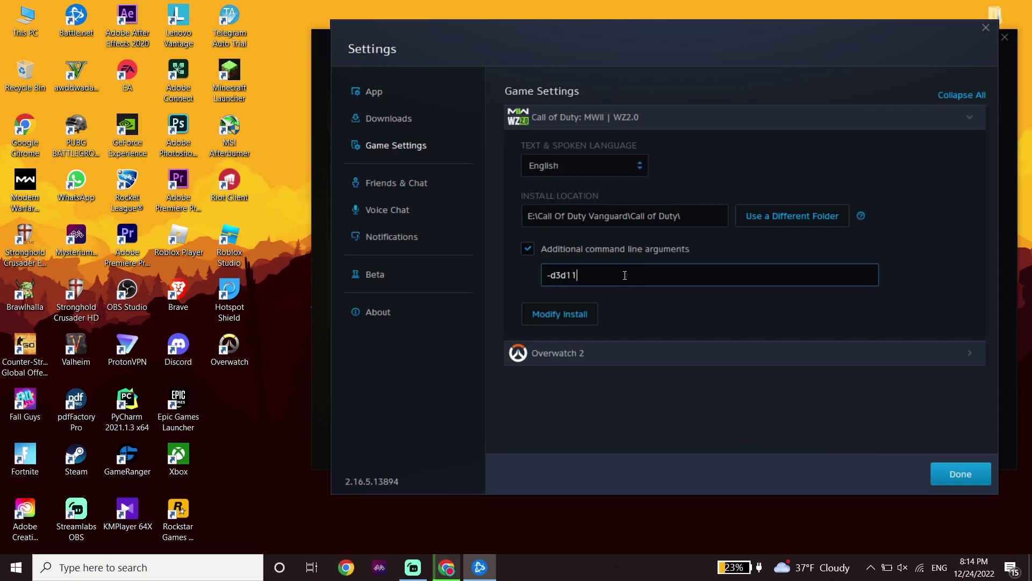
pyautogui.click(961, 473)
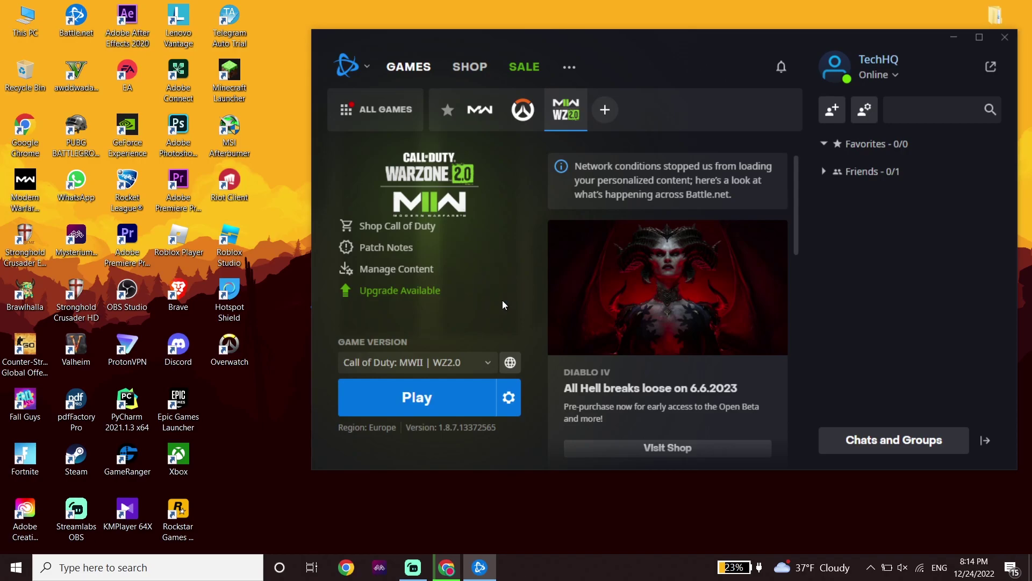
# - Open the Properties of cod in the Call of Duty _retail_ install folder
pyautogui.click(509, 398)
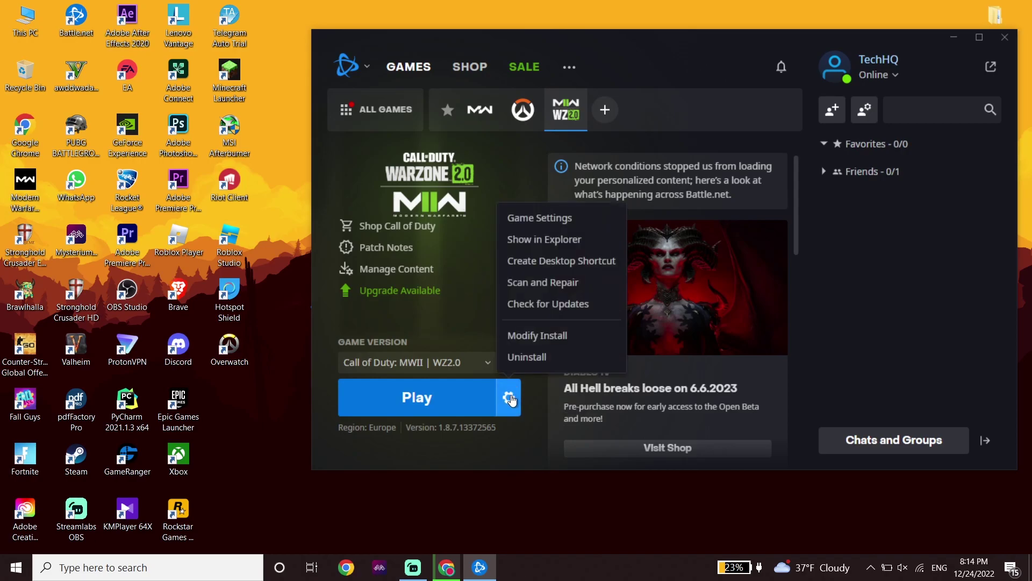
pyautogui.click(520, 240)
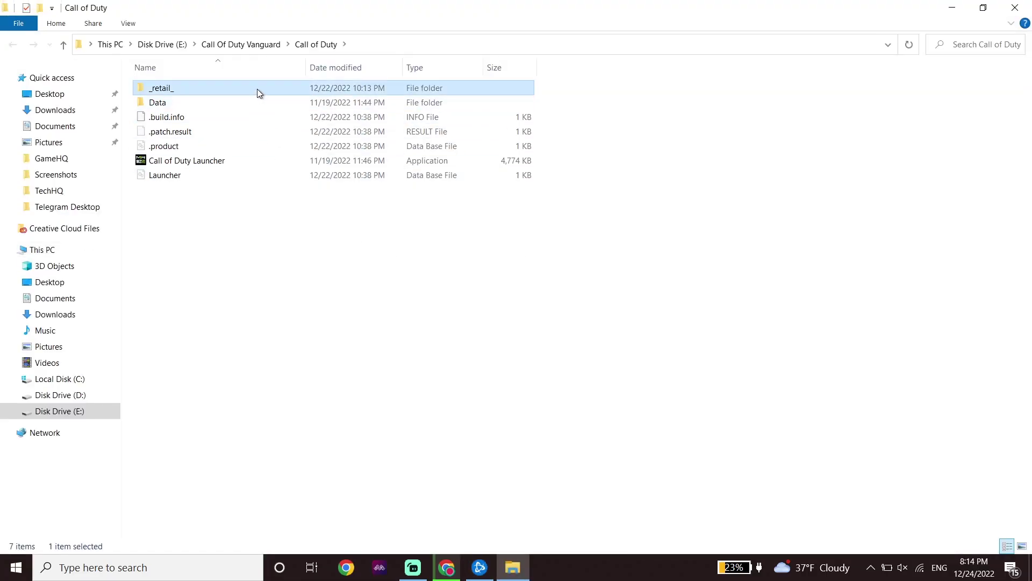
pyautogui.doubleClick(256, 89)
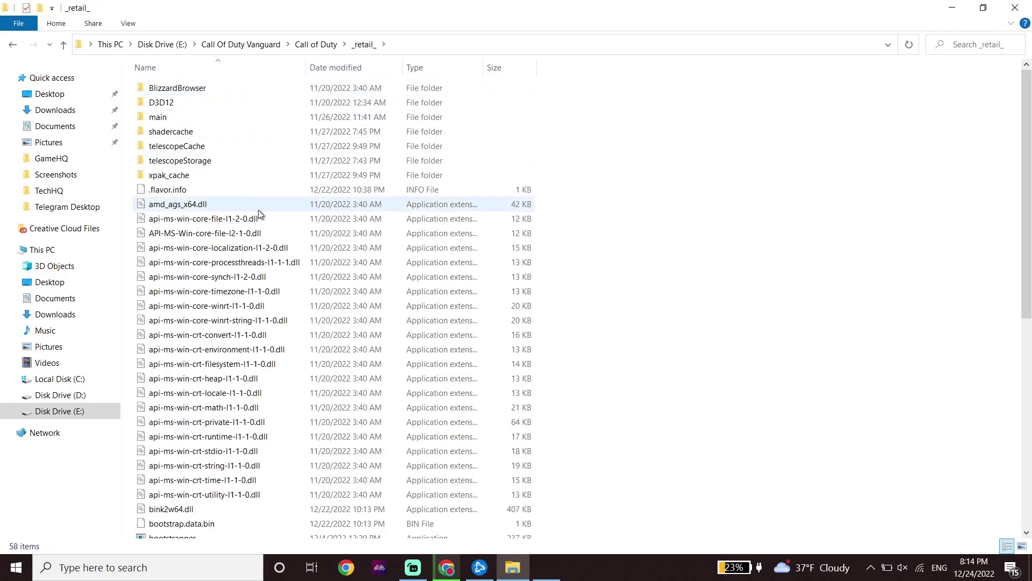
pyautogui.scroll(-7, 359, 388)
pyautogui.click(182, 414)
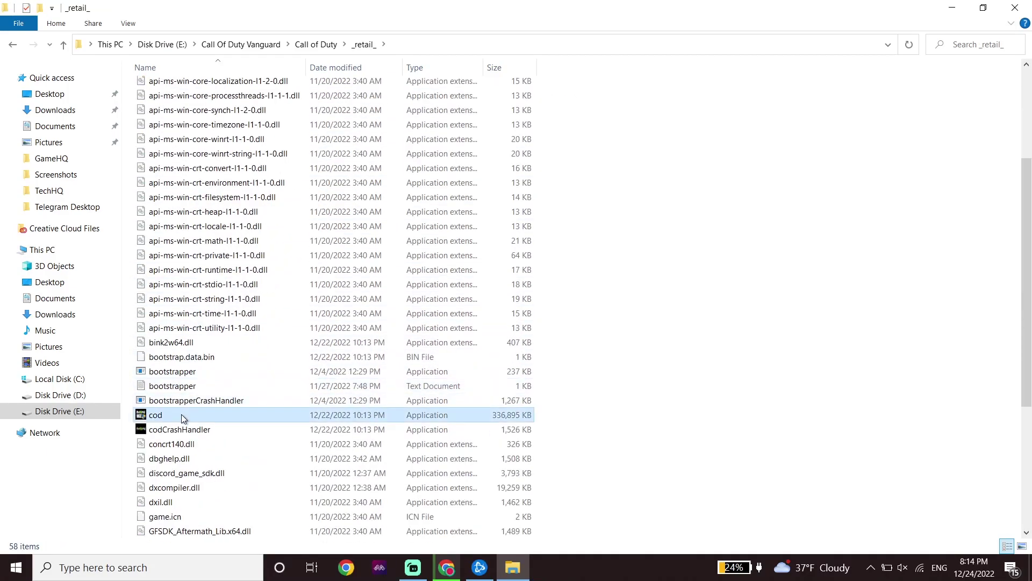
pyautogui.rightClick(212, 411)
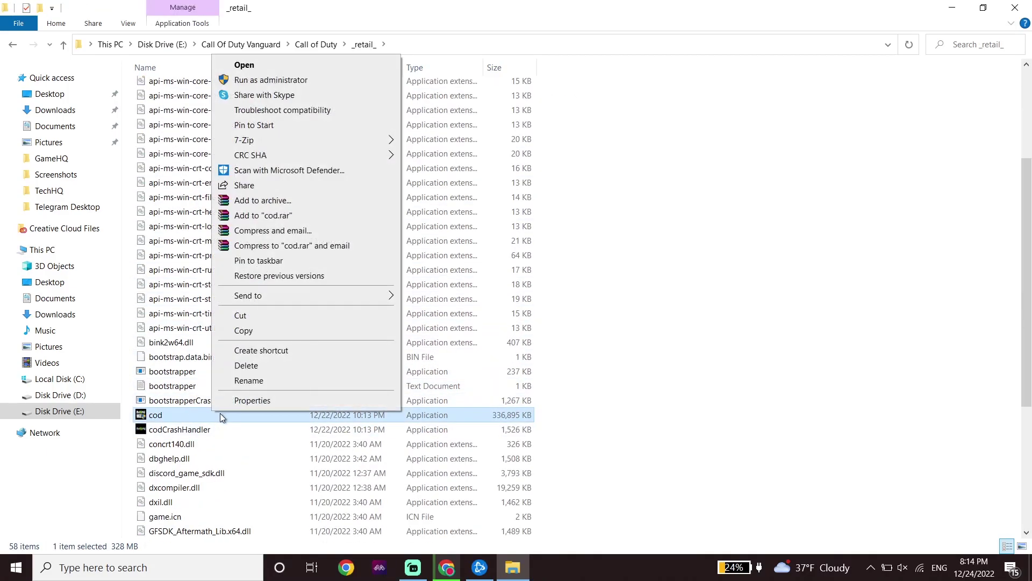
pyautogui.click(256, 400)
# - Set cod to Windows 8 compatibility mode, keeping fullscreen optimizations disabled and run as administrator
pyautogui.click(345, 231)
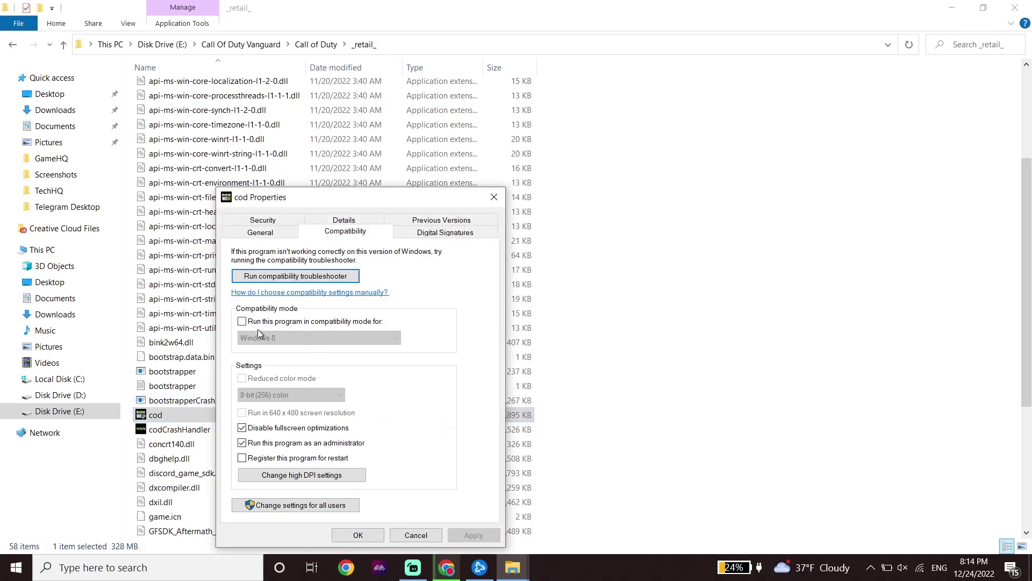
pyautogui.moveTo(331, 202); pyautogui.dragTo(337, 103)
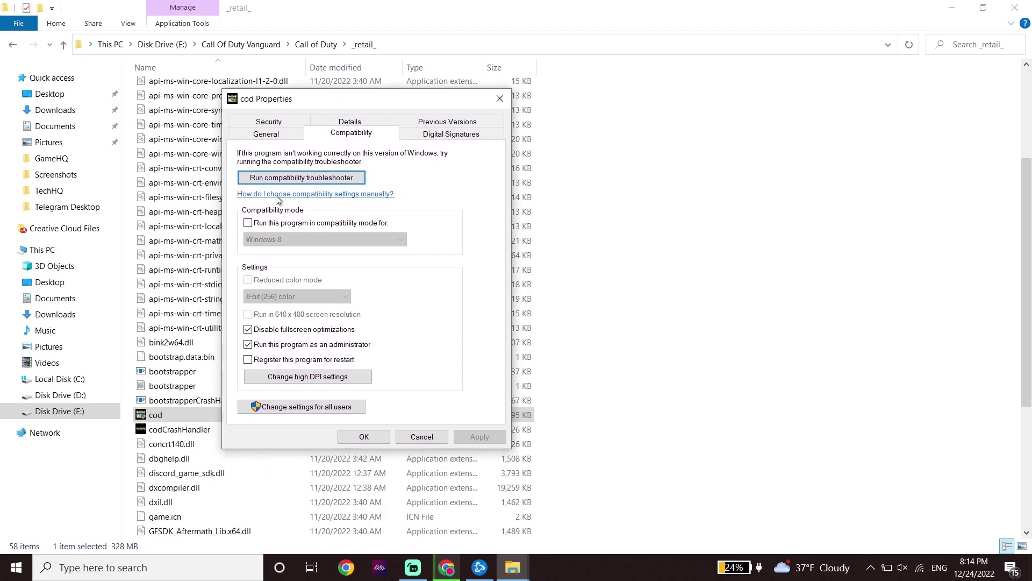
pyautogui.click(247, 222)
pyautogui.click(269, 239)
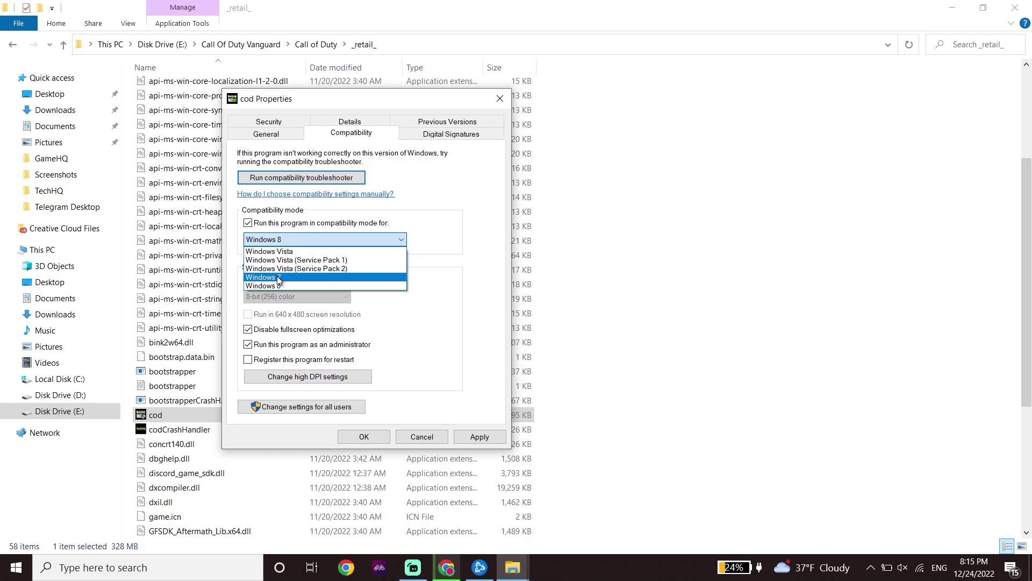
pyautogui.click(275, 242)
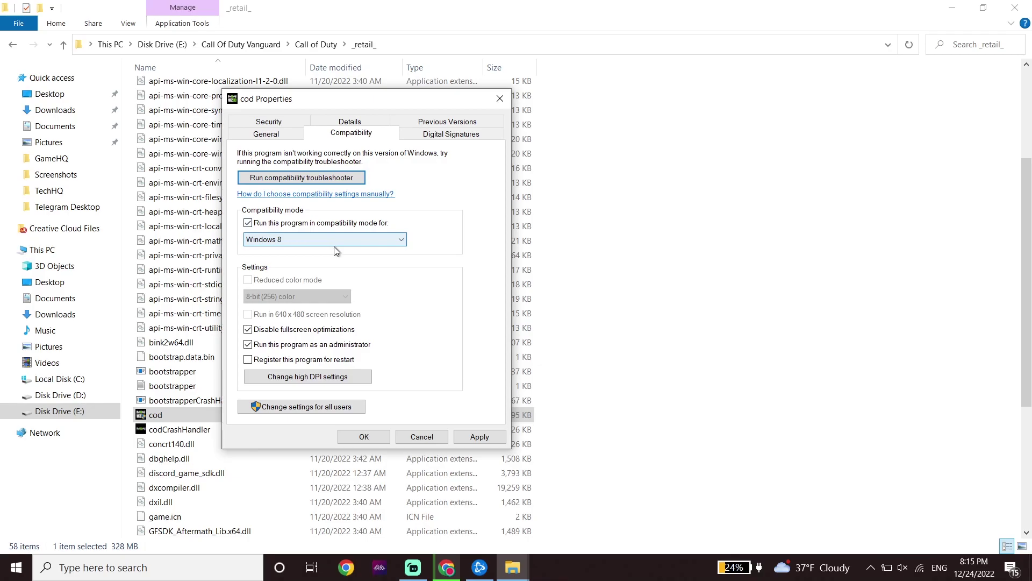
pyautogui.click(248, 330)
pyautogui.click(248, 344)
pyautogui.click(248, 330)
pyautogui.click(248, 345)
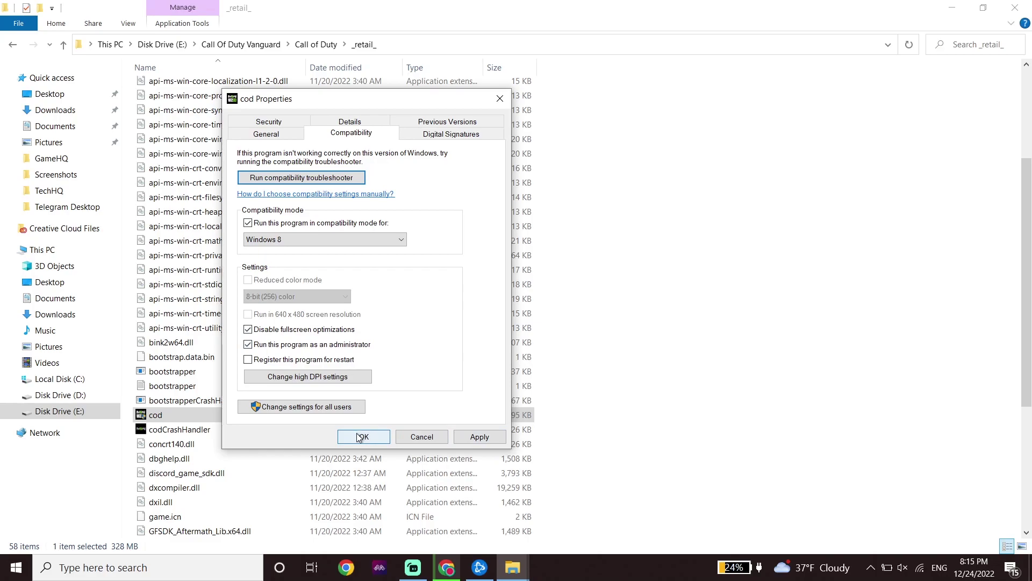
pyautogui.click(406, 435)
pyautogui.click(655, 308)
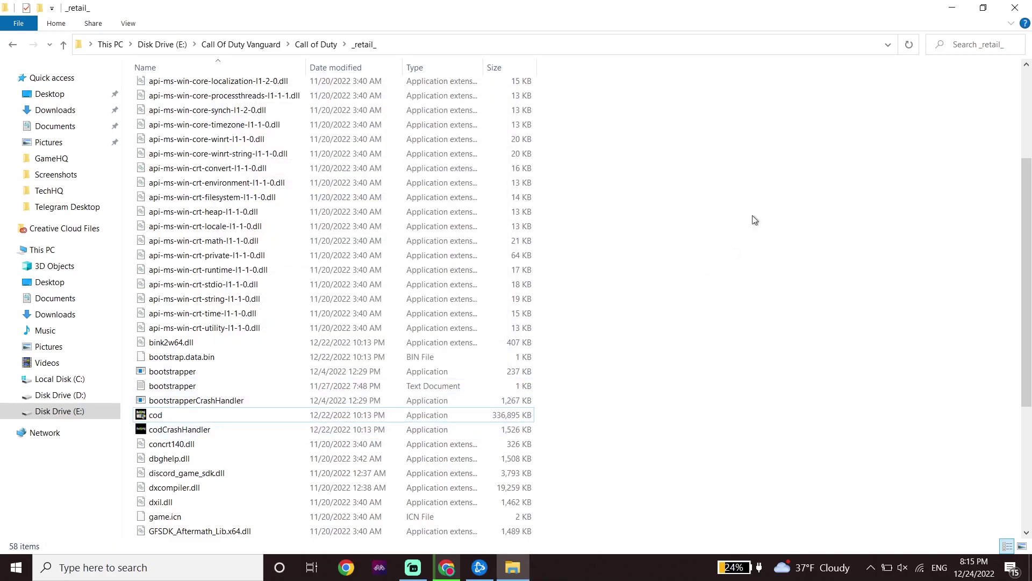
# - Close File Explorer and Battle.net, and place the Call of Duty shortcut below Overwatch
pyautogui.click(1018, 6)
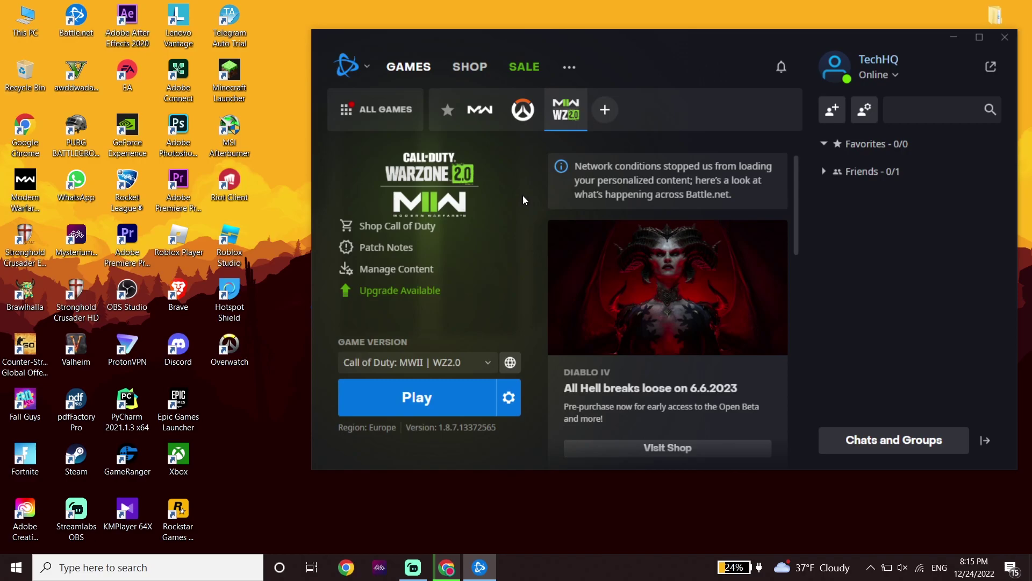
pyautogui.click(1004, 37)
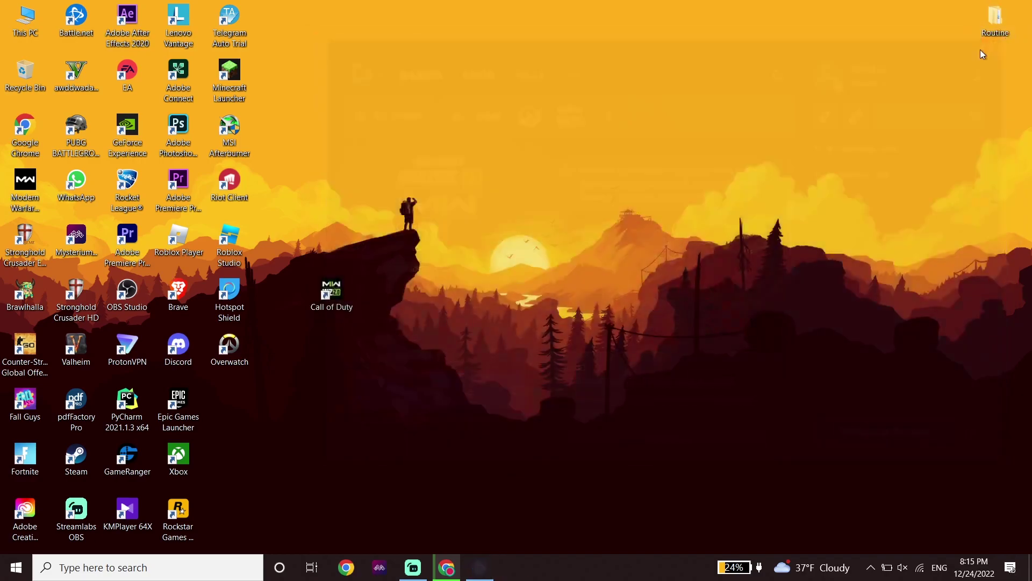
pyautogui.moveTo(334, 299); pyautogui.dragTo(233, 395)
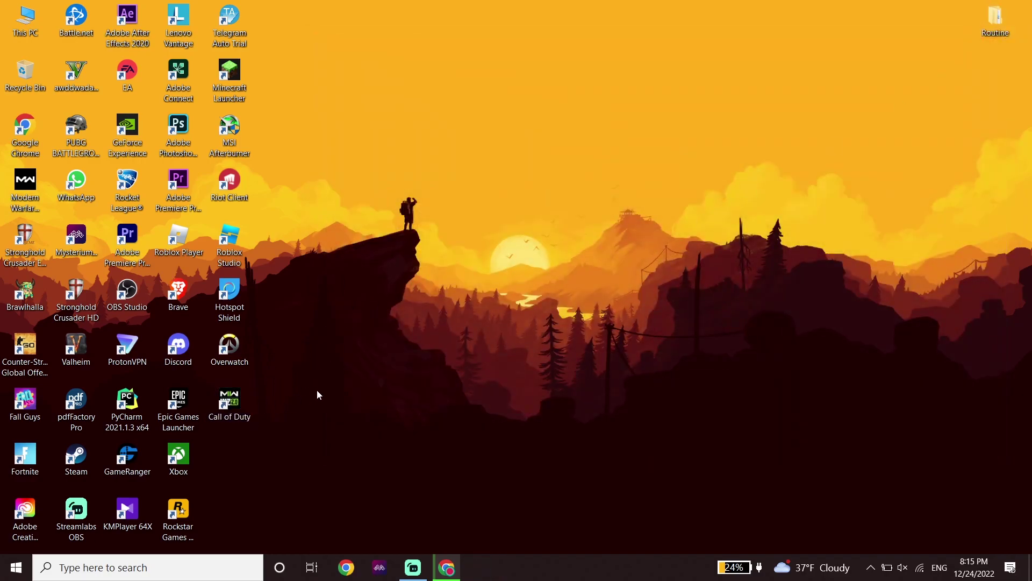
# - Return the GeForce Experience and Google Chrome shortcuts to their slots beside PUBG
pyautogui.moveTo(139, 147); pyautogui.dragTo(372, 234)
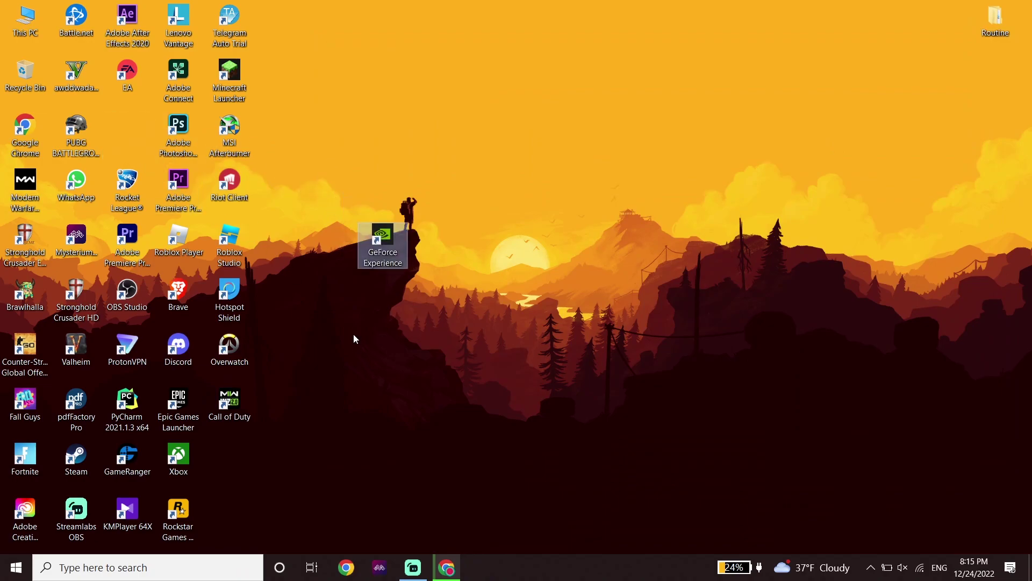
pyautogui.moveTo(327, 169); pyautogui.dragTo(447, 321)
pyautogui.moveTo(387, 242); pyautogui.dragTo(132, 161)
pyautogui.moveTo(16, 141); pyautogui.dragTo(256, 216)
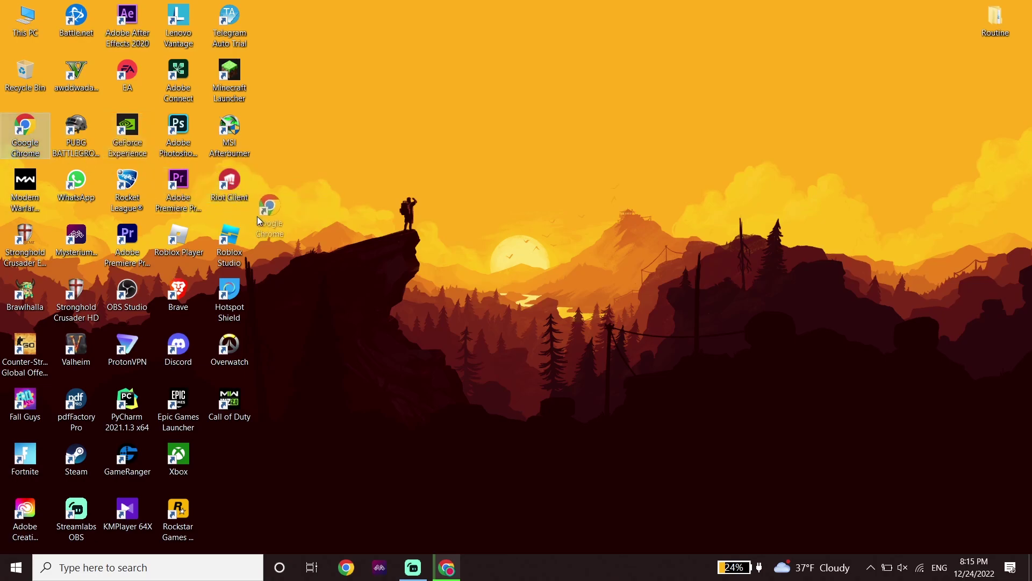
pyautogui.moveTo(346, 246); pyautogui.dragTo(349, 247)
pyautogui.moveTo(294, 181); pyautogui.dragTo(450, 306)
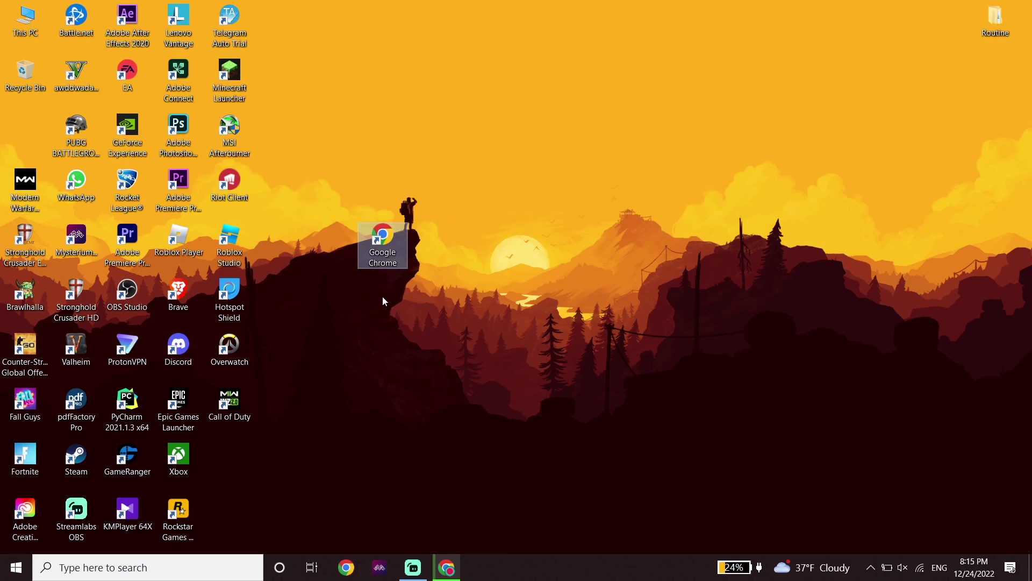
pyautogui.moveTo(375, 262); pyautogui.dragTo(22, 151)
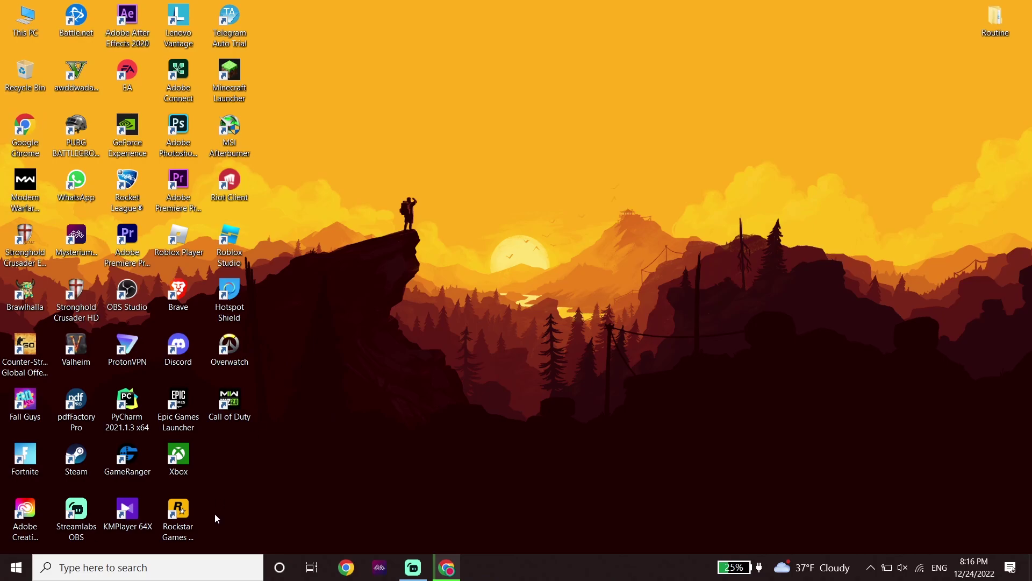
# - Search 'che' in Windows search and open the Windows Update settings page
pyautogui.click(213, 567)
pyautogui.write('che')
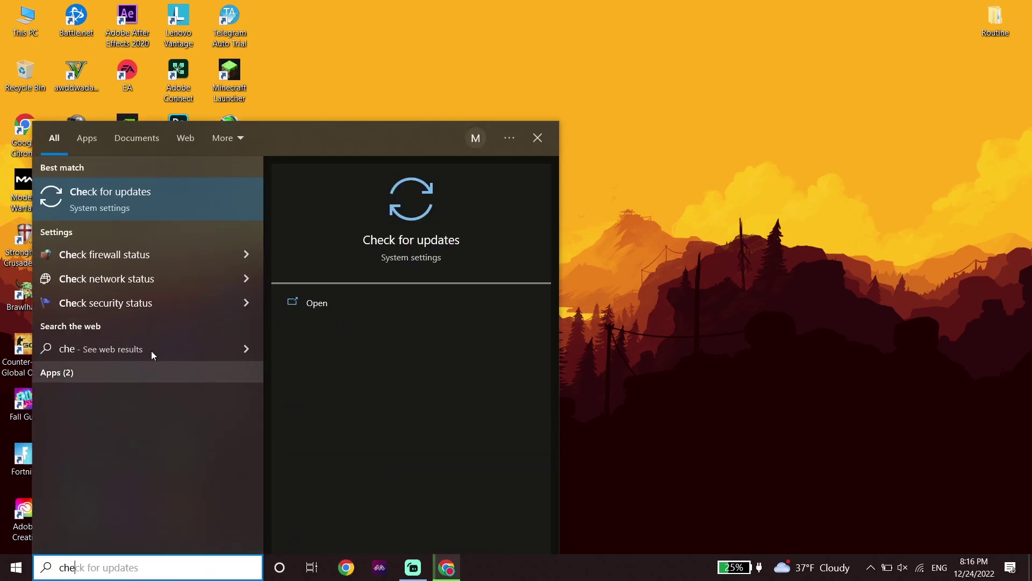
pyautogui.click(128, 204)
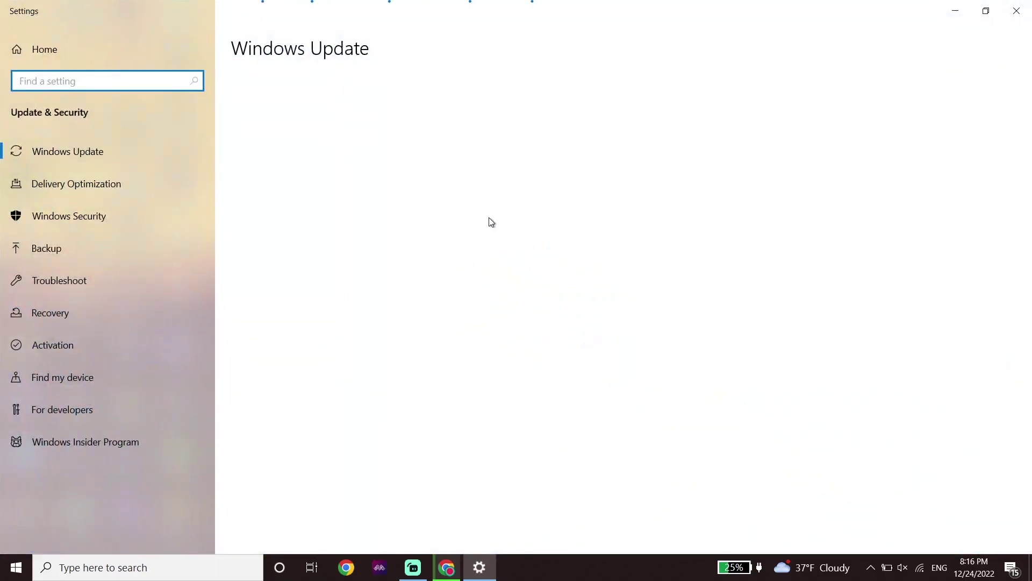